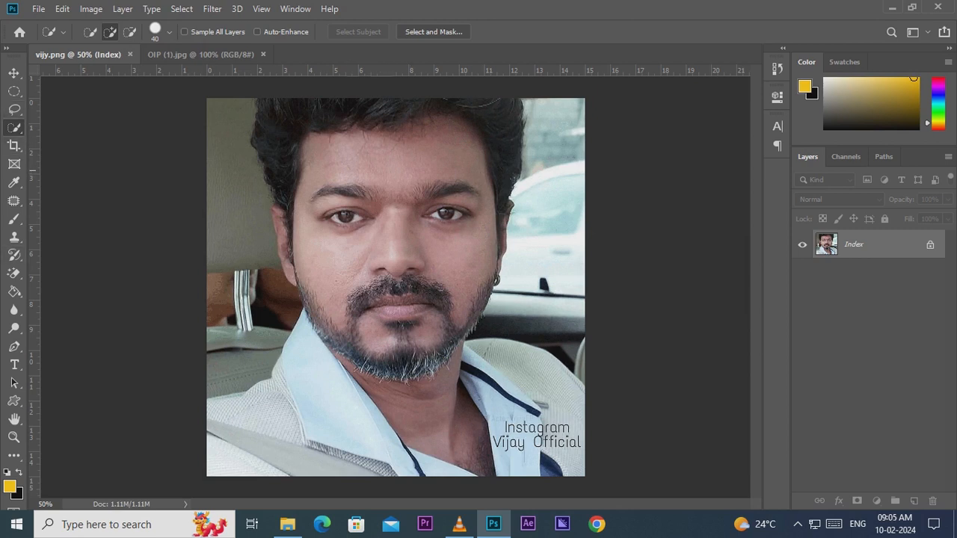
Lasso the central face area in vijy.png, from the forehead to the chin, and paste a copy of it into OIP (1).jpg.
{"action": "key", "text": "l"}
{"action": "mouse_move", "coordinate": [454, 155]}
{"action": "left_mouse_down"}
{"action": "mouse_move", "coordinate": [377, 153]}
{"action": "mouse_move", "coordinate": [337, 164]}
{"action": "mouse_move", "coordinate": [305, 193]}
{"action": "mouse_move", "coordinate": [300, 228]}
{"action": "mouse_move", "coordinate": [324, 305]}
{"action": "mouse_move", "coordinate": [365, 341]}
{"action": "mouse_move", "coordinate": [435, 340]}
{"action": "mouse_move", "coordinate": [486, 294]}
{"action": "mouse_move", "coordinate": [494, 183]}
{"action": "mouse_move", "coordinate": [483, 164]}
{"action": "mouse_move", "coordinate": [432, 153]}
{"action": "left_mouse_up"}
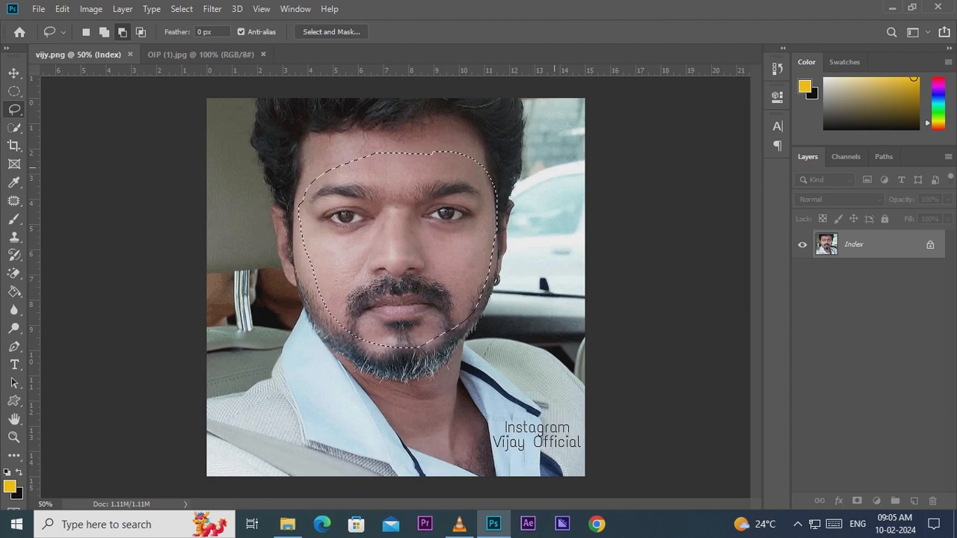
{"action": "left_click", "coordinate": [200, 54]}
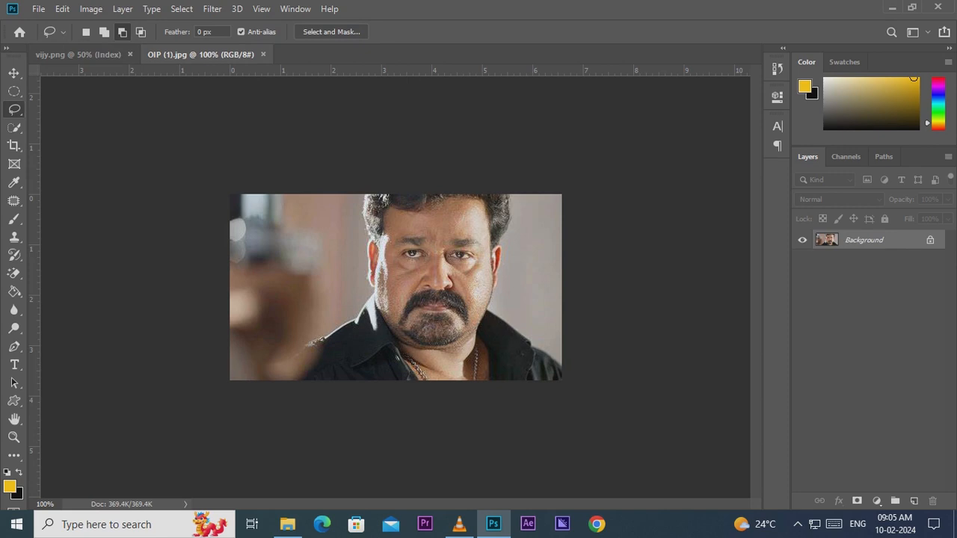
{"action": "key", "text": "ctrl+v"}
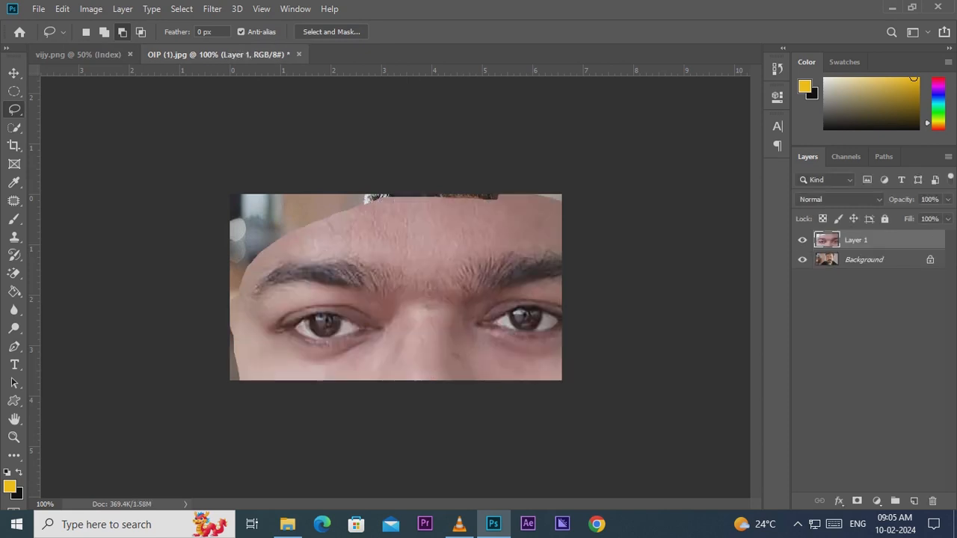
Scale down the pasted face with Free Transform and place it over the man's face, matching eyes, nose and mouth.
{"action": "key", "text": "ctrl+t"}
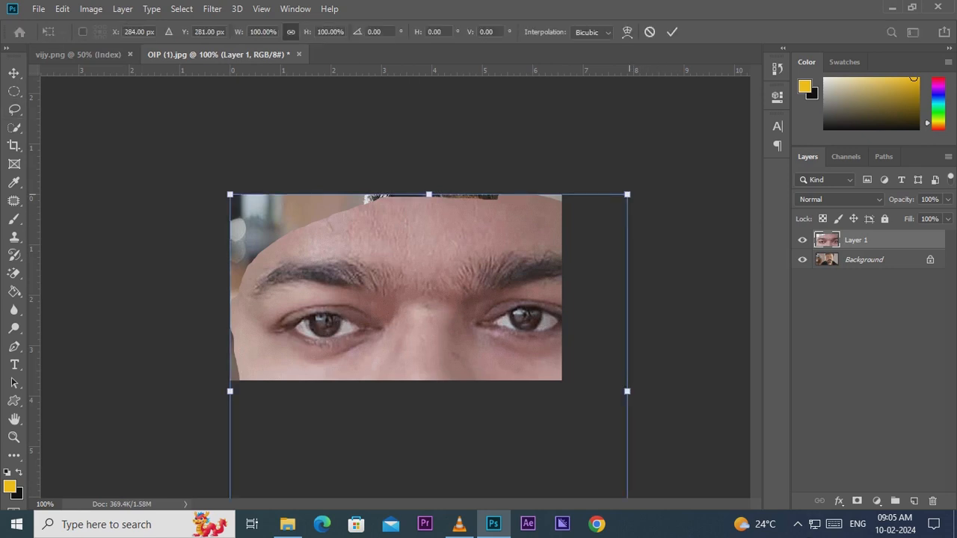
{"action": "left_click_drag", "start_coordinate": [626, 195], "coordinate": [491, 329]}
{"action": "left_click_drag", "start_coordinate": [425, 381], "coordinate": [479, 244]}
{"action": "left_click_drag", "start_coordinate": [553, 193], "coordinate": [474, 310]}
{"action": "left_click_drag", "start_coordinate": [400, 355], "coordinate": [456, 282]}
{"action": "left_click_drag", "start_coordinate": [494, 227], "coordinate": [469, 280]}
{"action": "left_click_drag", "start_coordinate": [422, 312], "coordinate": [472, 232]}
{"action": "mouse_move", "coordinate": [496, 334]}
{"action": "left_mouse_down"}
{"action": "mouse_move", "coordinate": [488, 326]}
{"action": "mouse_move", "coordinate": [500, 320]}
{"action": "mouse_move", "coordinate": [497, 340]}
{"action": "left_mouse_up"}
{"action": "left_click_drag", "start_coordinate": [490, 218], "coordinate": [487, 224]}
{"action": "key", "text": "Return"}
Lower the opacity of Layer 1 to 38% in its blending options.
{"action": "key", "text": "l"}
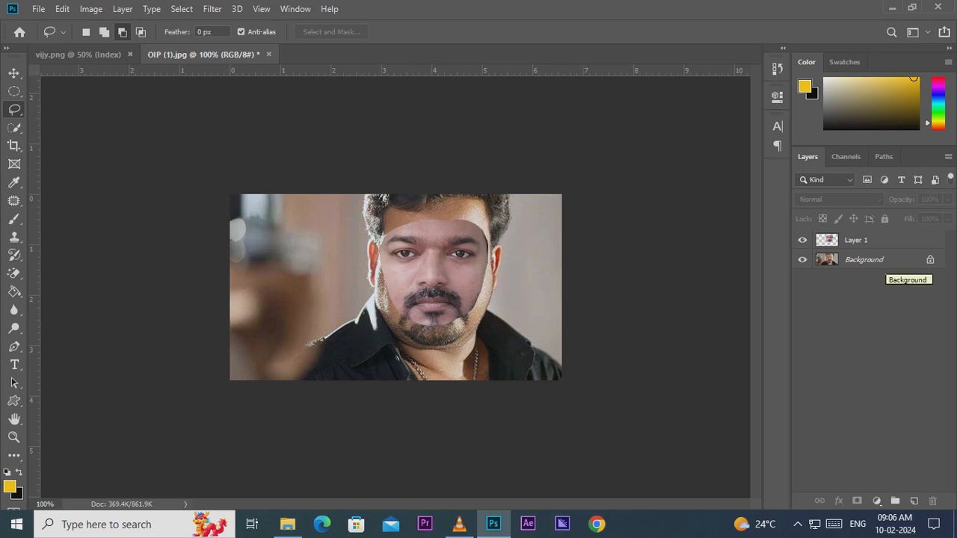
{"action": "left_click", "coordinate": [864, 259]}
{"action": "left_click", "coordinate": [856, 240]}
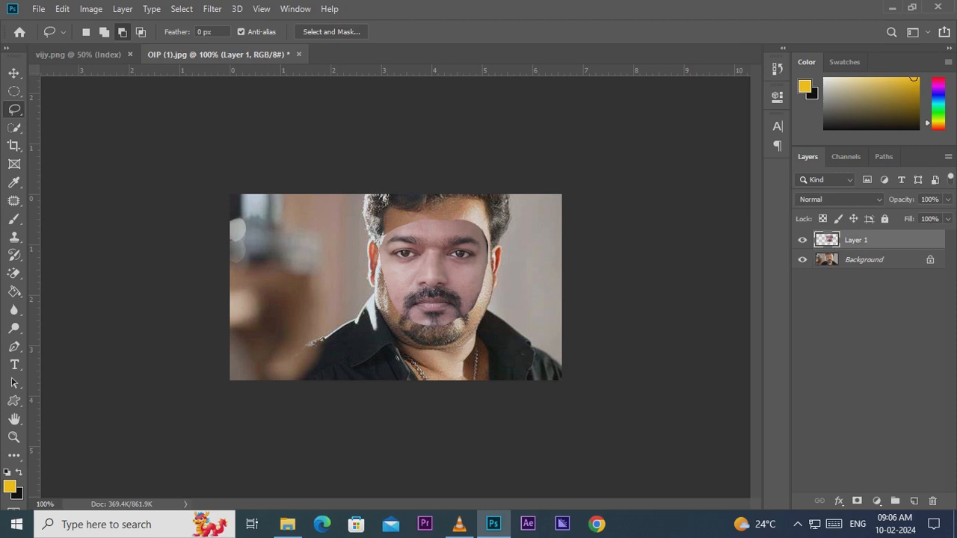
{"action": "right_click", "coordinate": [830, 239]}
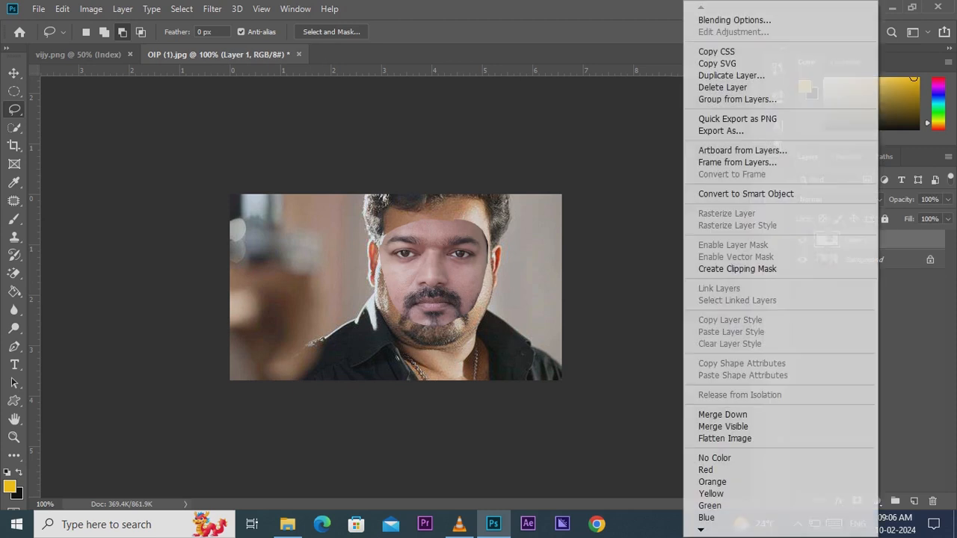
{"action": "key", "text": "Escape"}
{"action": "key", "text": "h"}
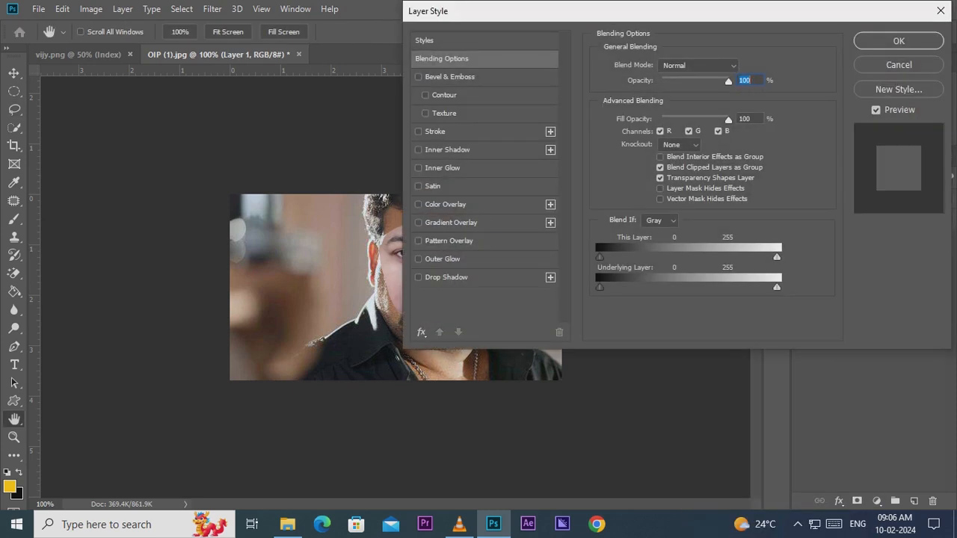
{"action": "left_click_drag", "start_coordinate": [598, 12], "coordinate": [682, 18]}
{"action": "left_click_drag", "start_coordinate": [813, 88], "coordinate": [771, 88]}
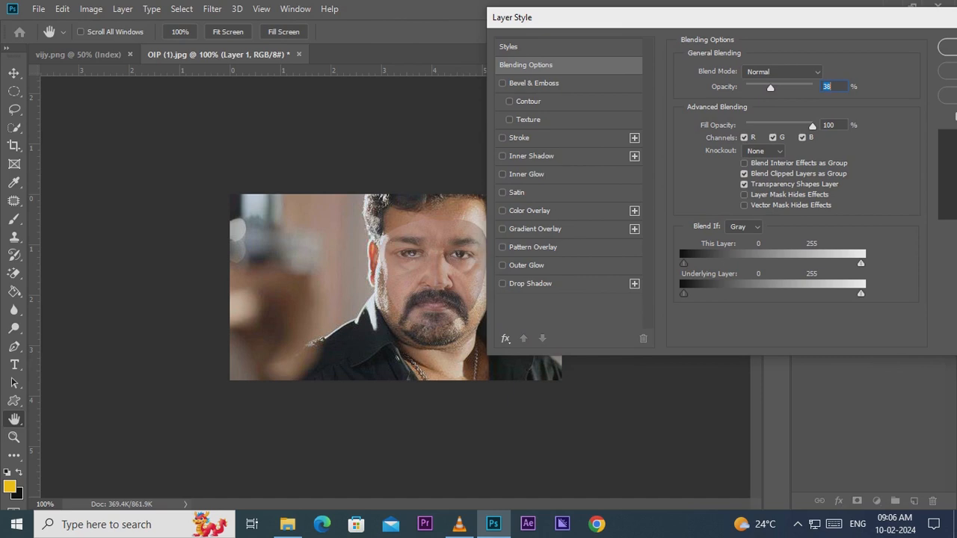
{"action": "left_click", "coordinate": [946, 47]}
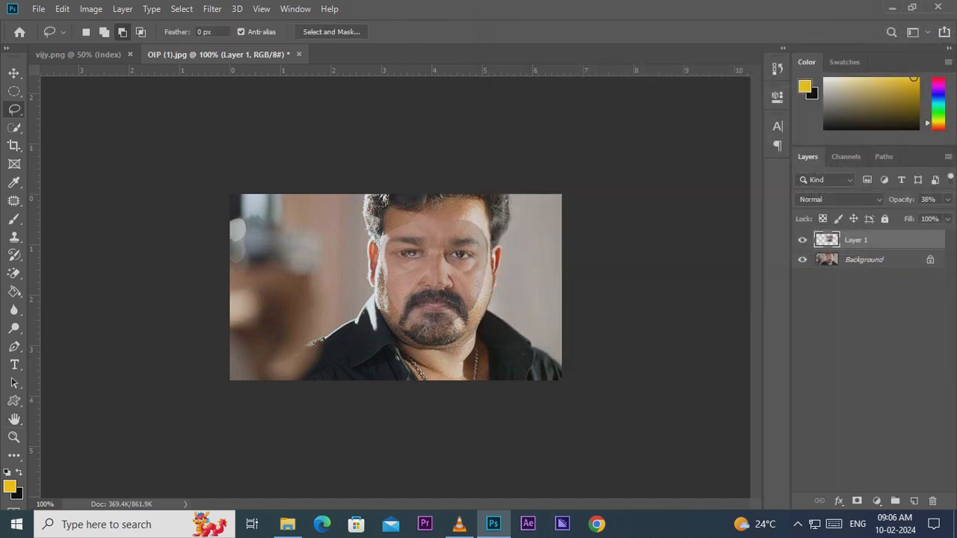
Shift the semi-transparent face layer slightly so its features line up with the face underneath.
{"action": "key", "text": "v"}
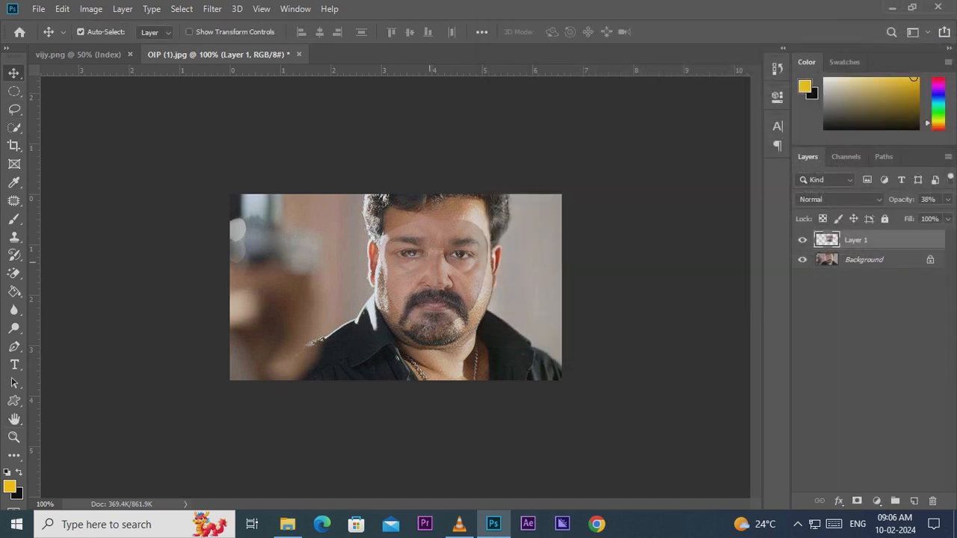
{"action": "left_click_drag", "start_coordinate": [424, 267], "coordinate": [433, 267]}
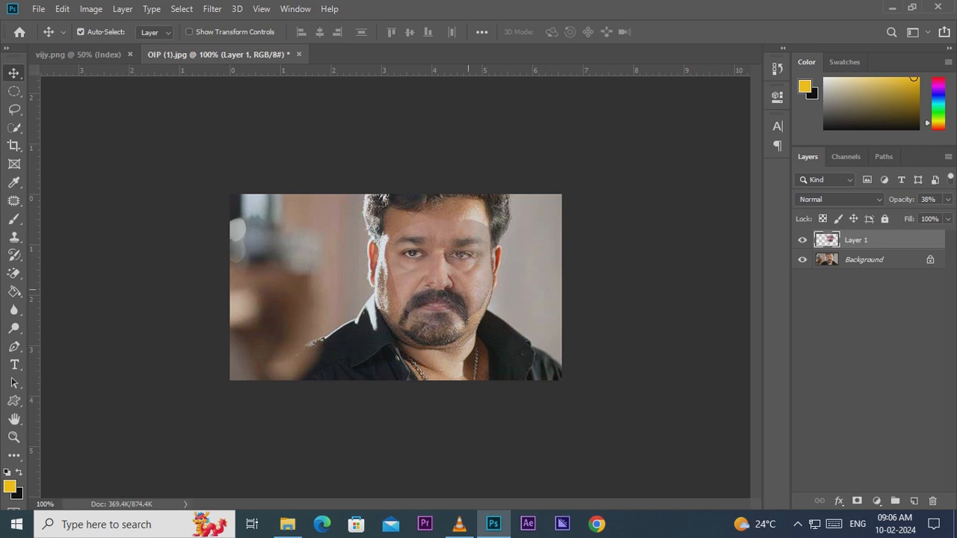
{"action": "left_click_drag", "start_coordinate": [449, 271], "coordinate": [449, 271]}
{"action": "key", "text": "ctrl+plus"}
{"action": "key", "text": "ctrl+plus"}
{"action": "mouse_move", "coordinate": [448, 187]}
{"action": "left_mouse_down"}
{"action": "mouse_move", "coordinate": [448, 177]}
{"action": "mouse_move", "coordinate": [423, 196]}
{"action": "mouse_move", "coordinate": [445, 188]}
{"action": "mouse_move", "coordinate": [448, 170]}
{"action": "left_mouse_up"}
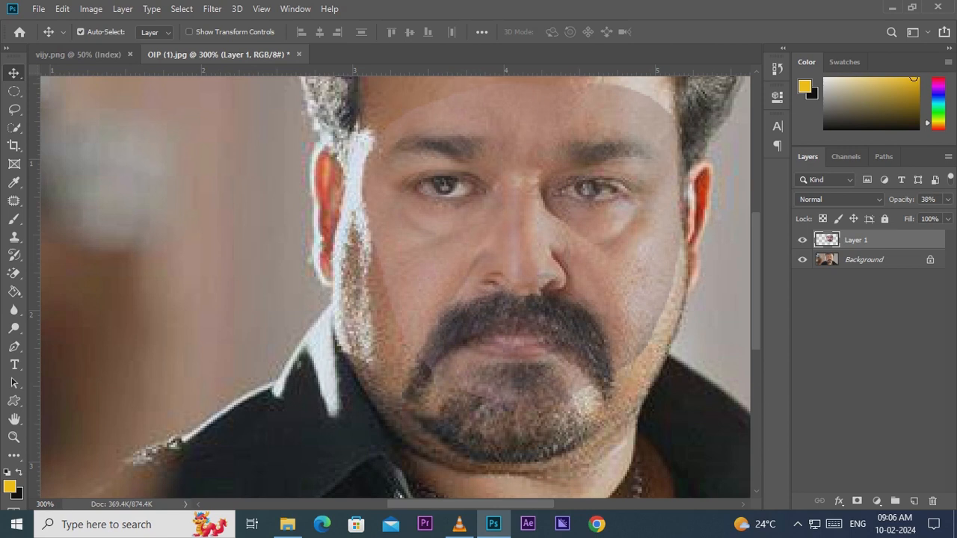
Set the opacity of Layer 1 to 100% in its blending options.
{"action": "key", "text": "ctrl+1"}
{"action": "right_click", "coordinate": [856, 240]}
{"action": "left_click", "coordinate": [736, 20]}
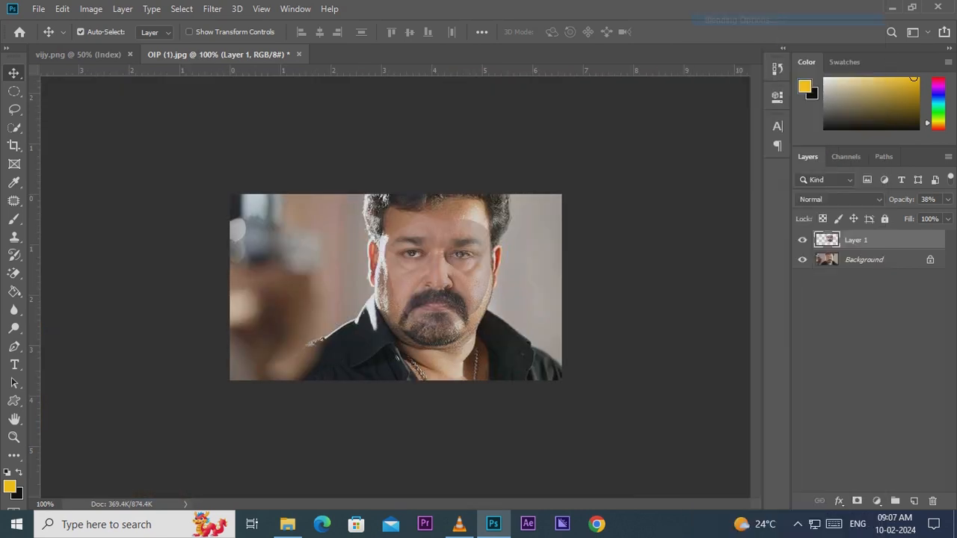
{"action": "type", "text": "100"}
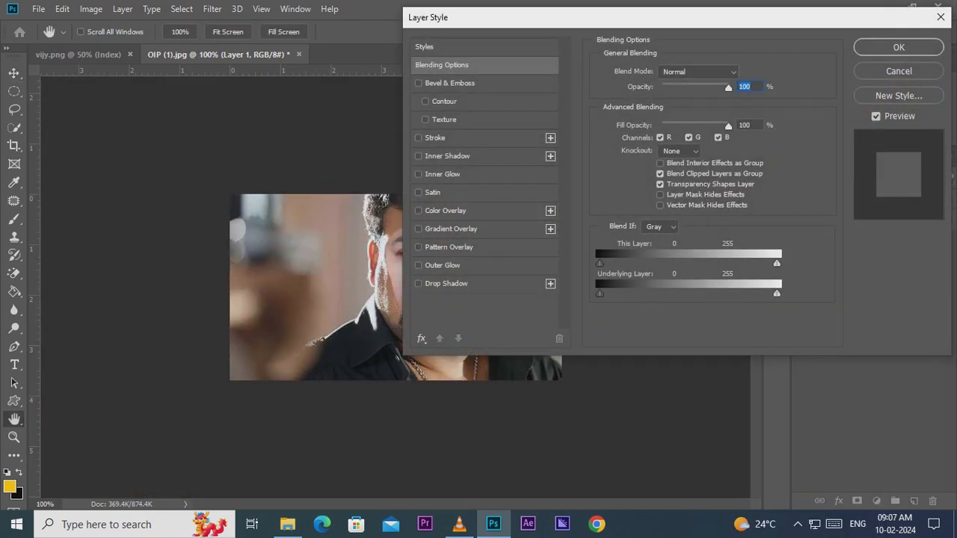
{"action": "key", "text": "Return"}
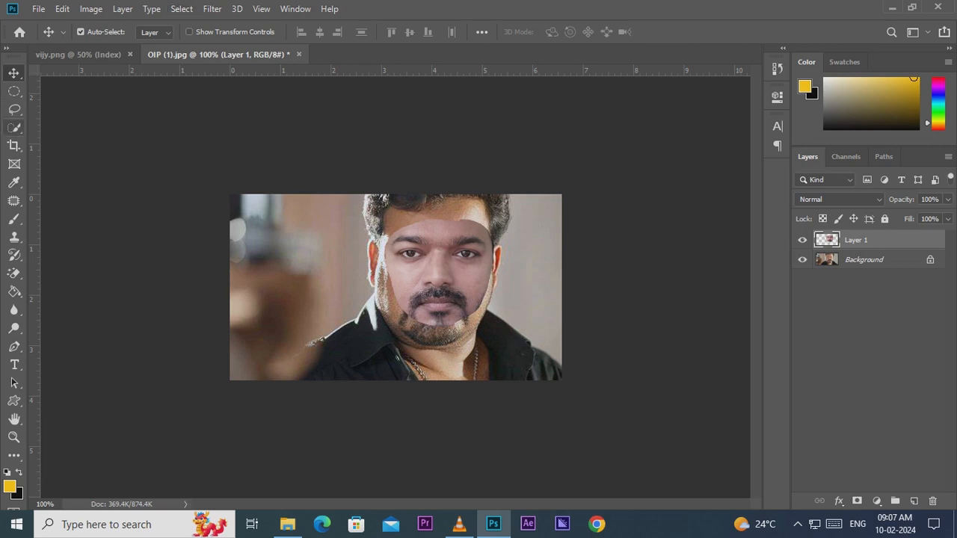
Select the whole pasted face with Quick Selection and contract the selection by 12 pixels.
{"action": "left_click", "coordinate": [14, 127]}
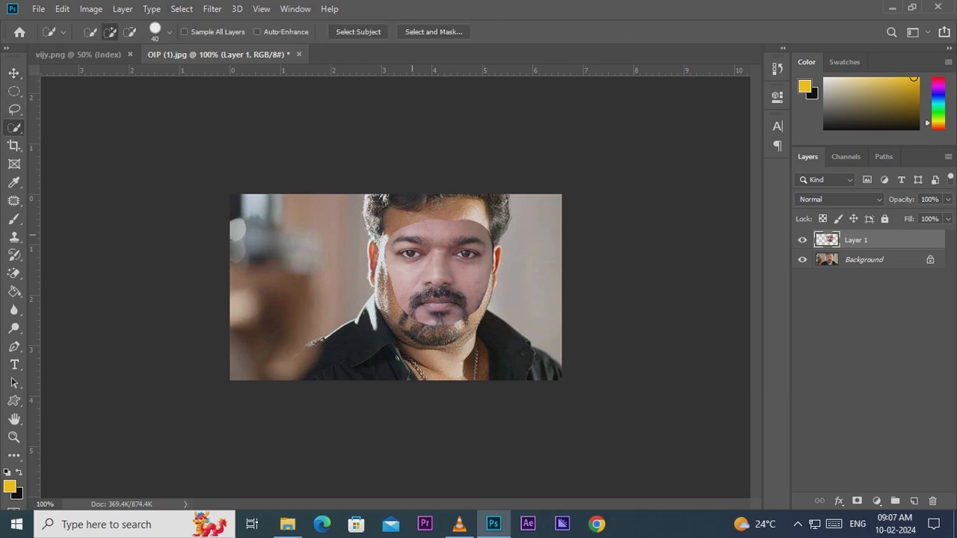
{"action": "left_click_drag", "start_coordinate": [412, 233], "coordinate": [435, 284]}
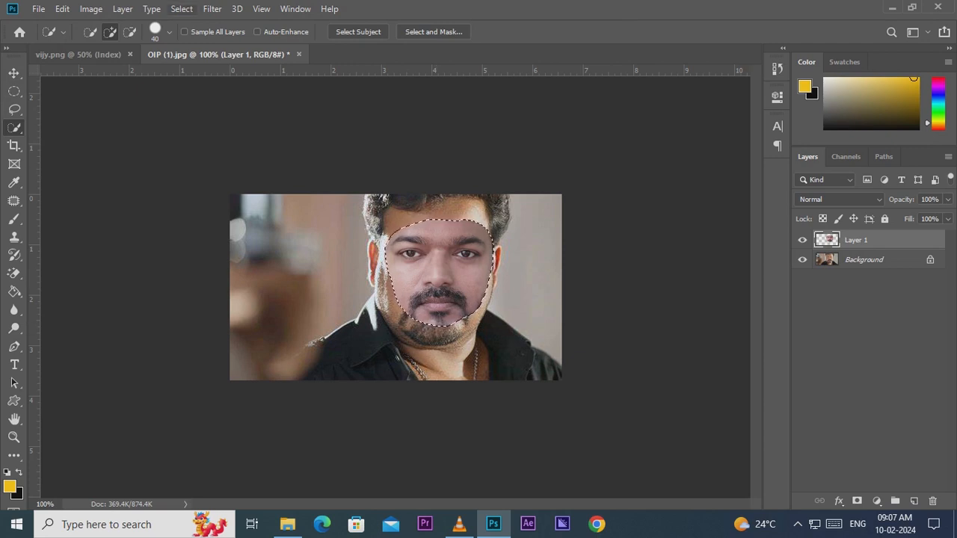
{"action": "left_click", "coordinate": [182, 9]}
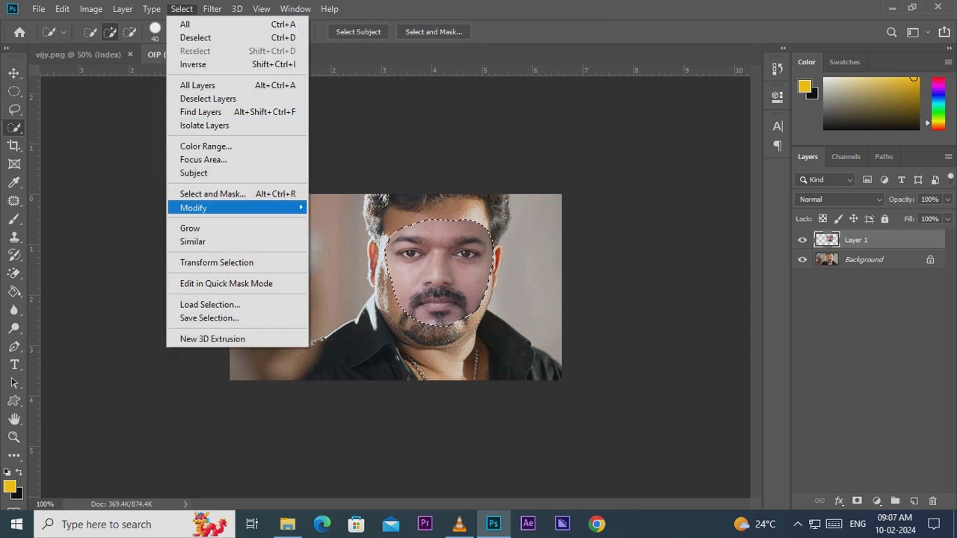
{"action": "mouse_move", "coordinate": [224, 208]}
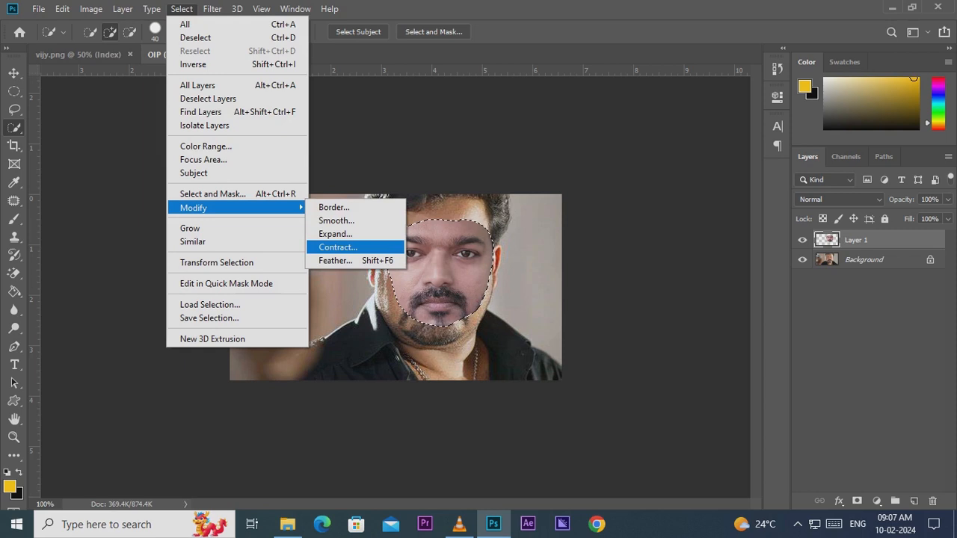
{"action": "left_click", "coordinate": [338, 247]}
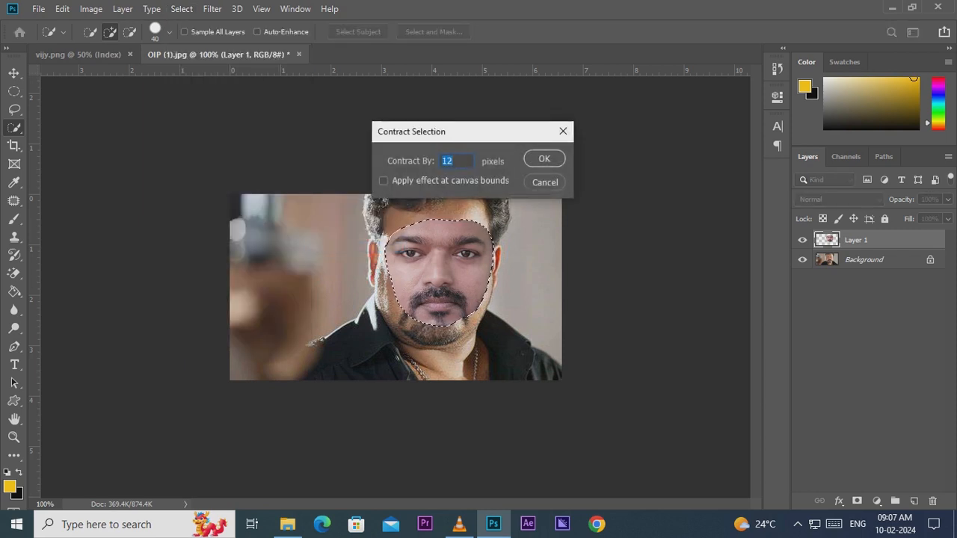
{"action": "type", "text": "12"}
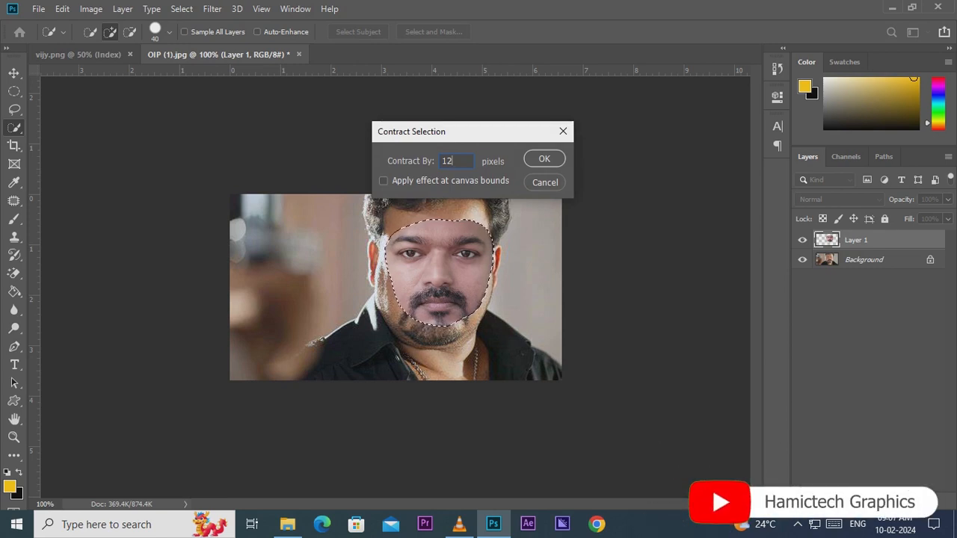
{"action": "key", "text": "Return"}
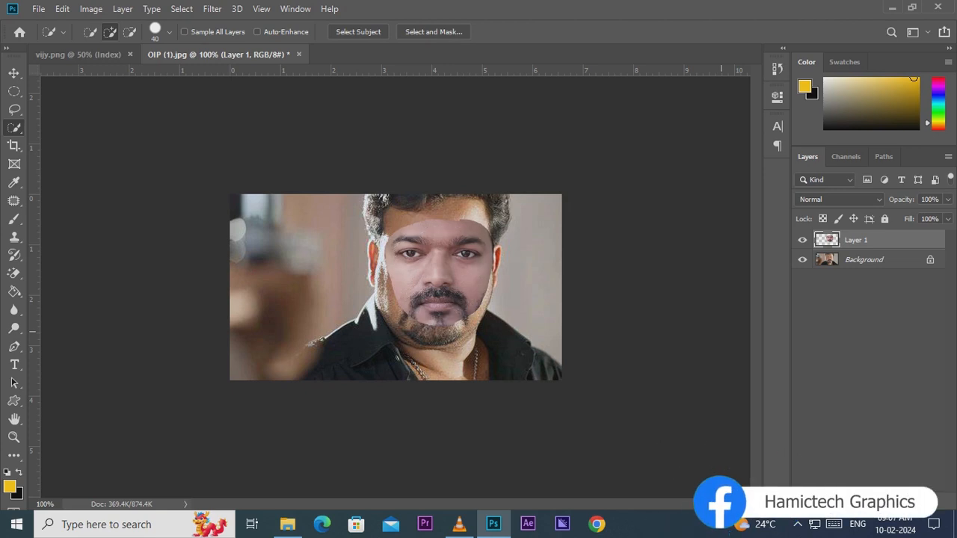
{"action": "key", "text": "ctrl+plus"}
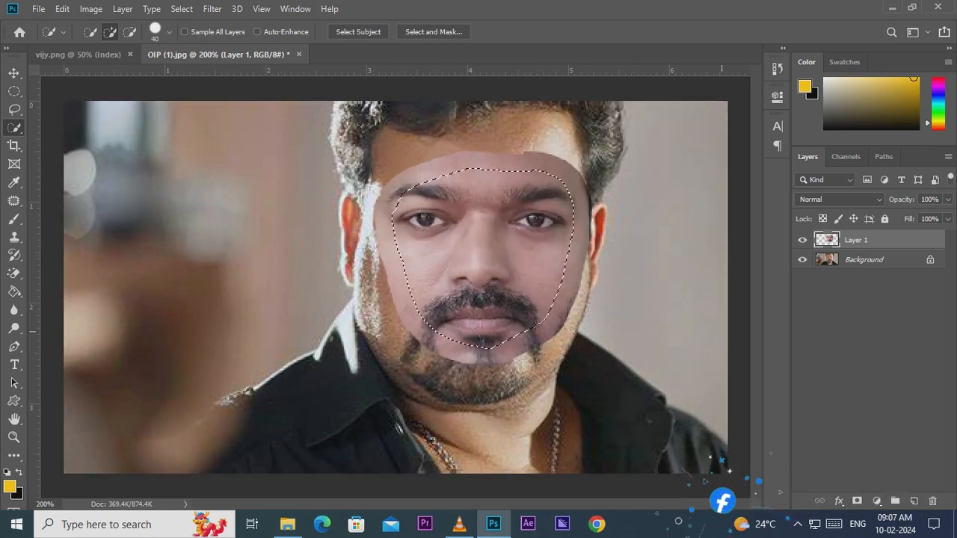
{"action": "key", "text": "ctrl+minus"}
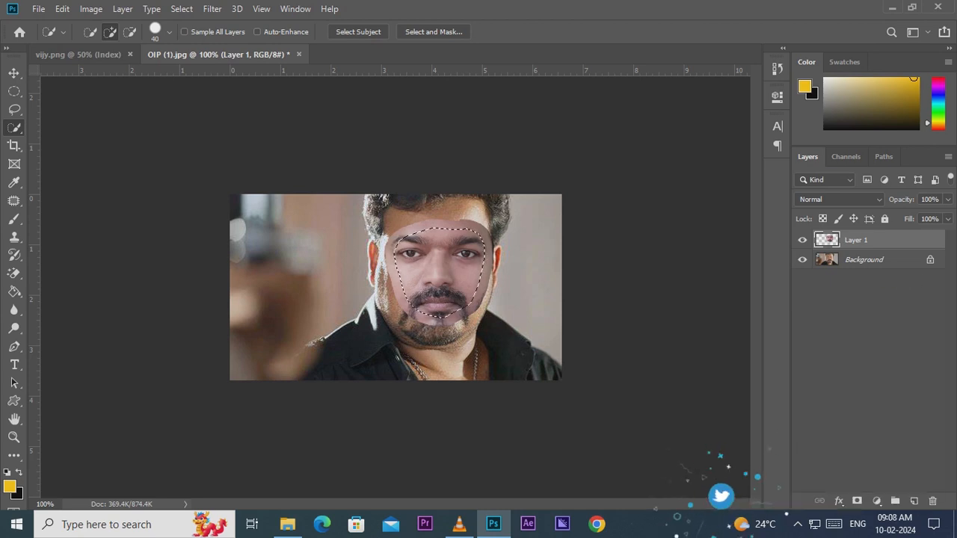
Convert the Background into a regular layer and delete the selected face area from it, checking the cutout with Layer 1 hidden.
{"action": "left_click", "coordinate": [867, 261]}
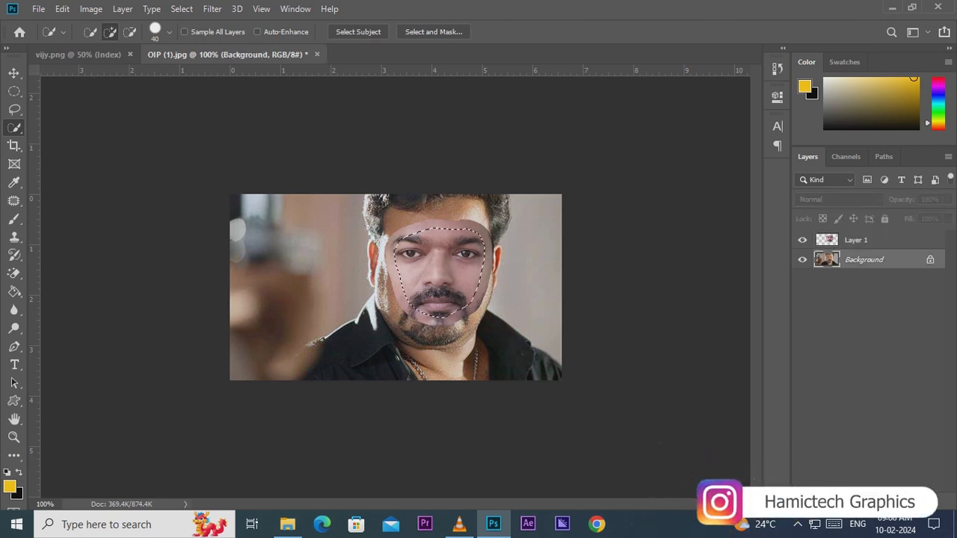
{"action": "double_click", "coordinate": [865, 260]}
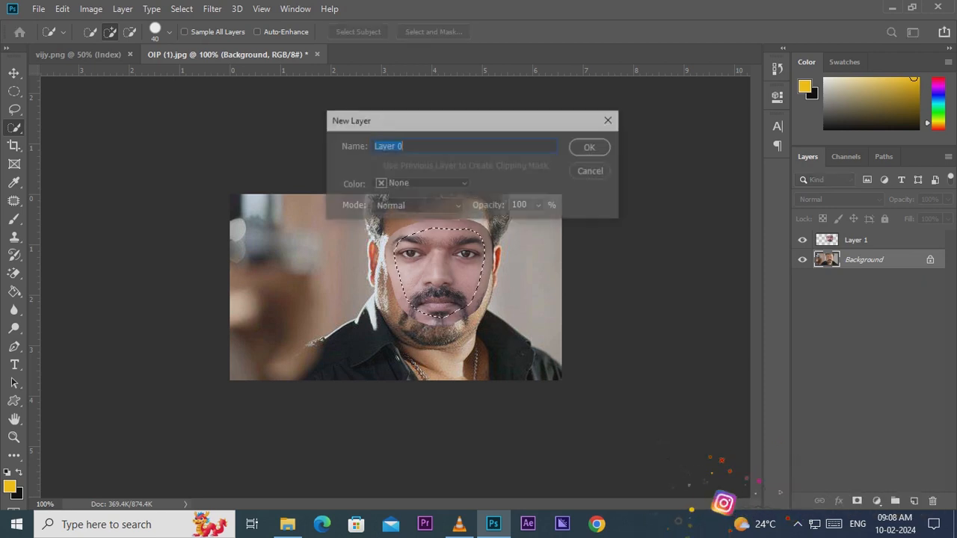
{"action": "key", "text": "Return"}
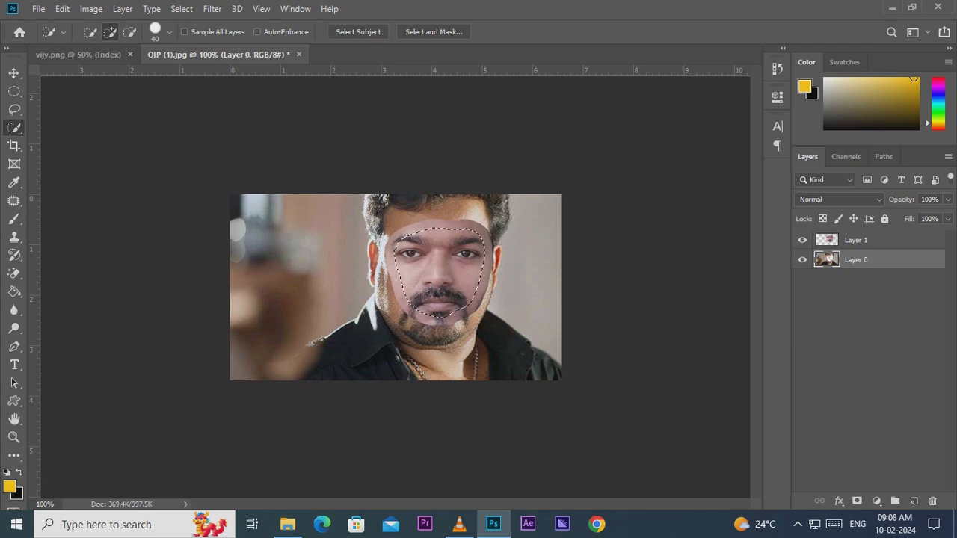
{"action": "left_click", "coordinate": [802, 240]}
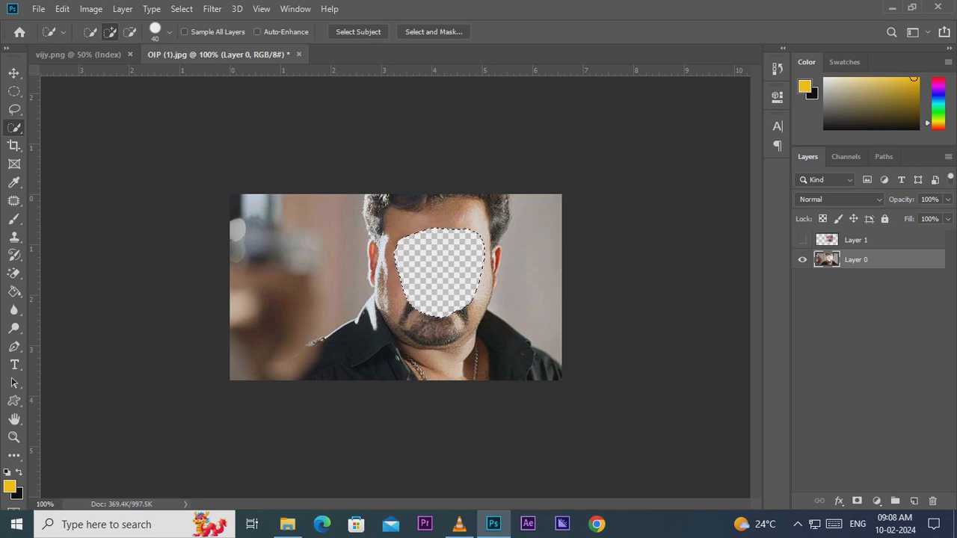
{"action": "left_click", "coordinate": [802, 240]}
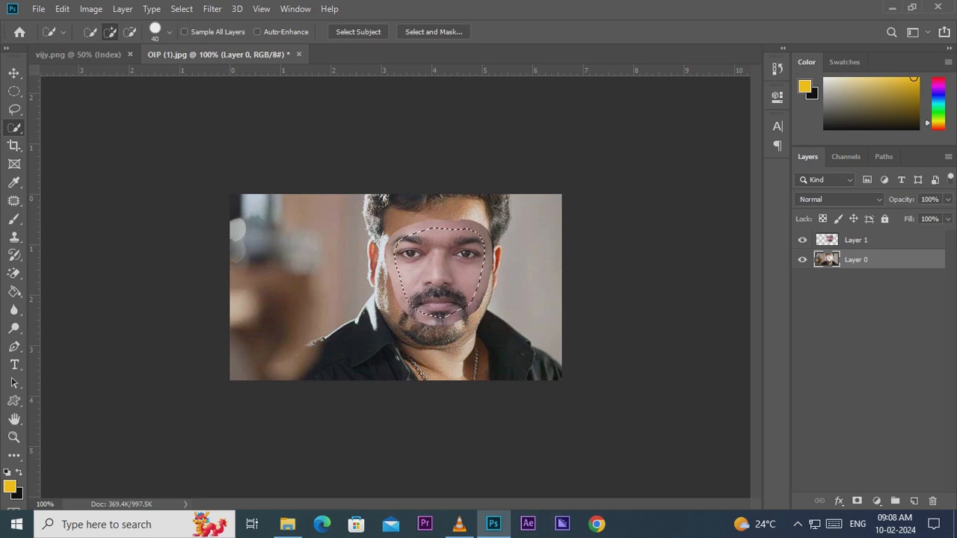
Auto-blend Layer 1 and Layer 0 using Stack Images, with Seamless Tones and Colors and Content Aware Fill Transparent Areas enabled.
{"action": "left_click", "coordinate": [860, 240], "text": "shift"}
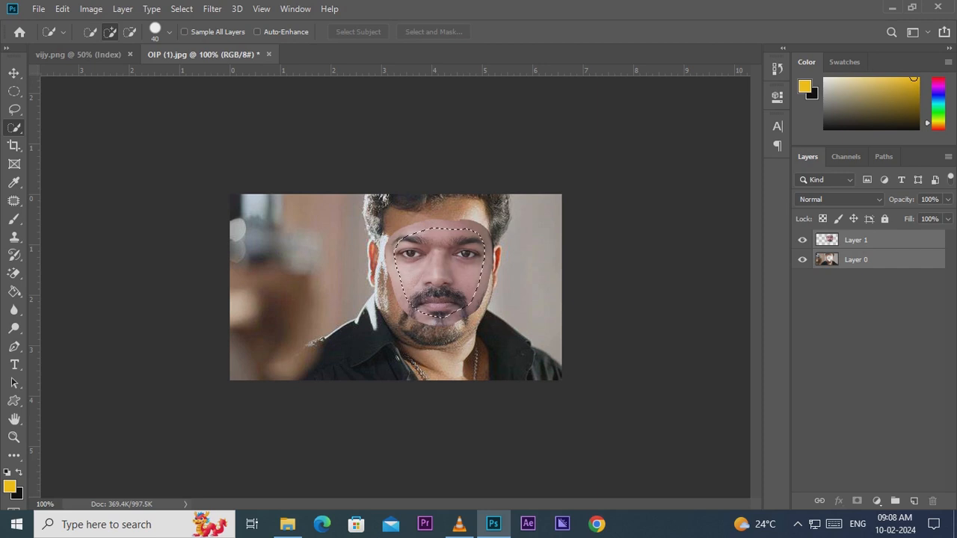
{"action": "left_click", "coordinate": [62, 9]}
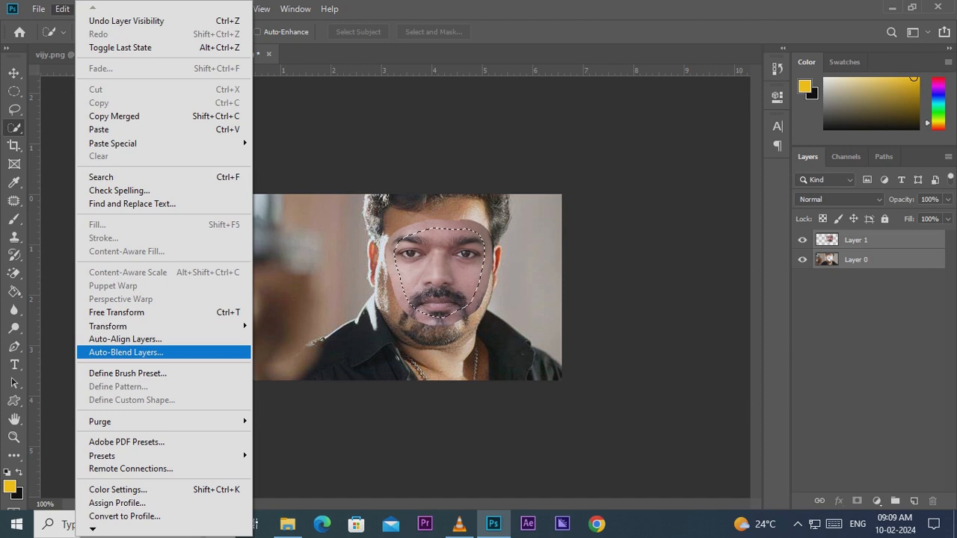
{"action": "left_click", "coordinate": [126, 352]}
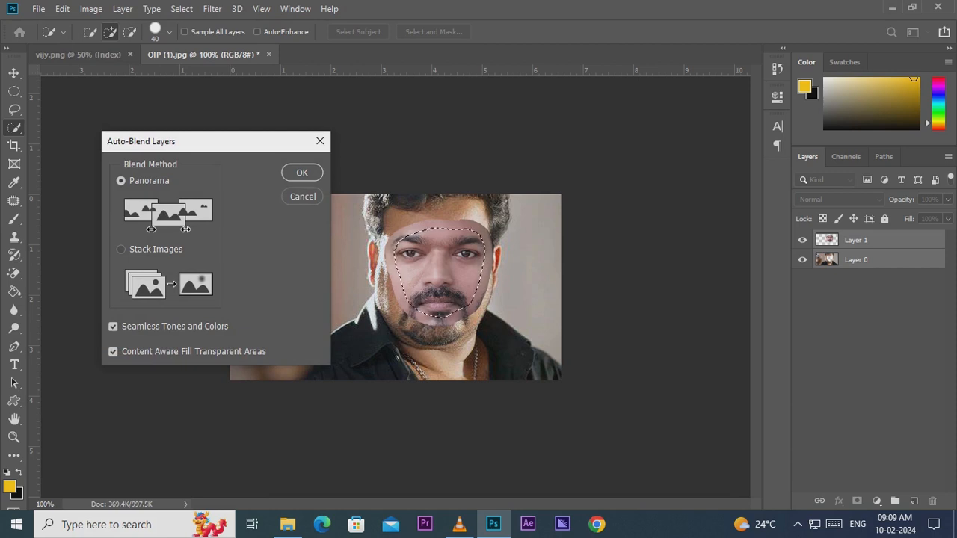
{"action": "left_click", "coordinate": [121, 249]}
{"action": "key", "text": "Return"}
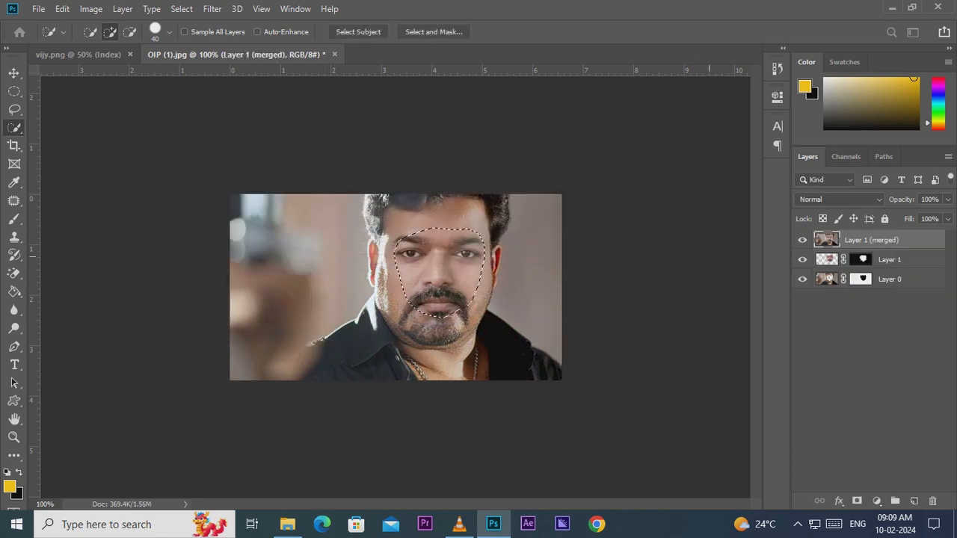